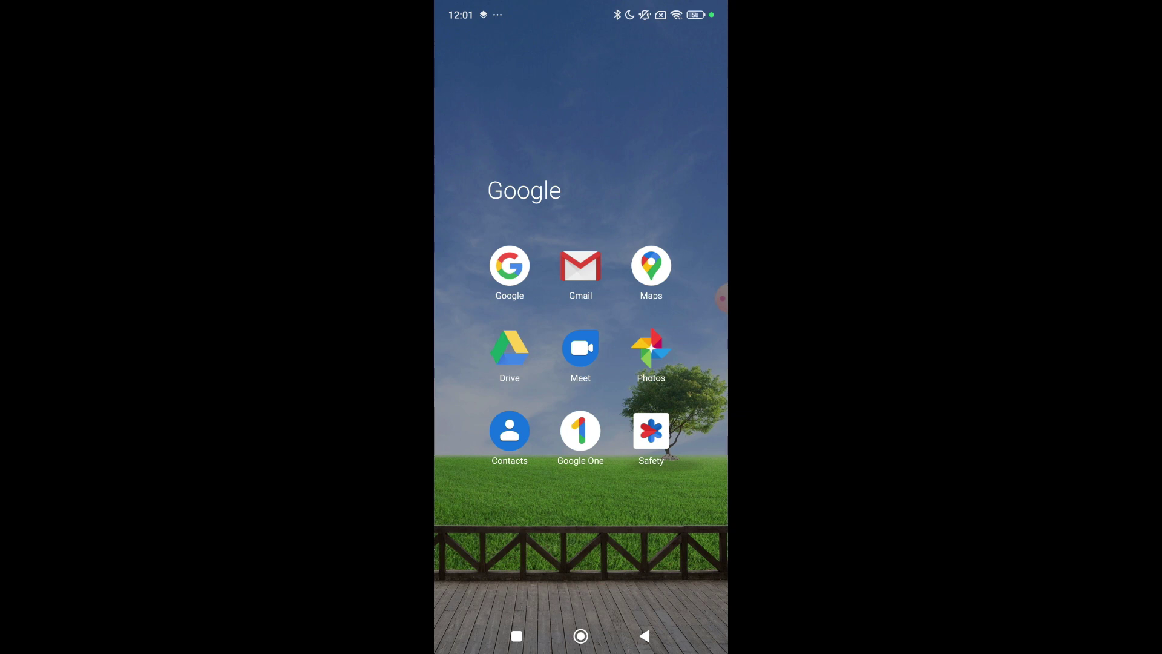
Step: Download VID_20240404_115911.mp4 from Google Drive using the file's options menu
{"action": "left_click", "coordinate": [509, 347]}
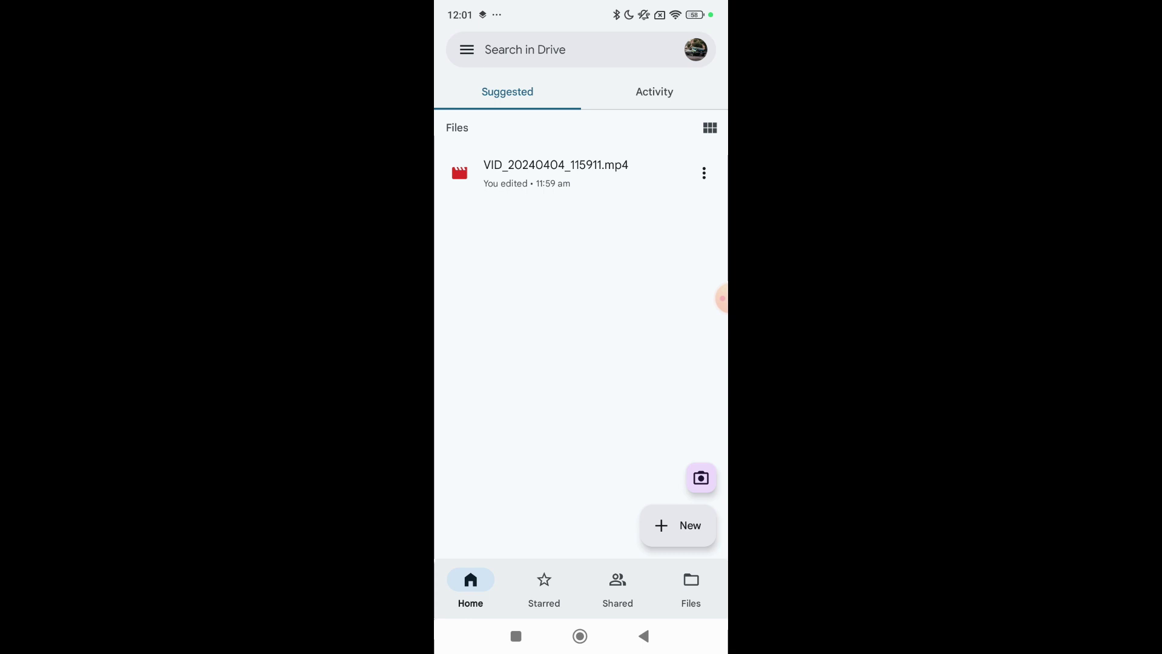
{"action": "left_click", "coordinate": [530, 170]}
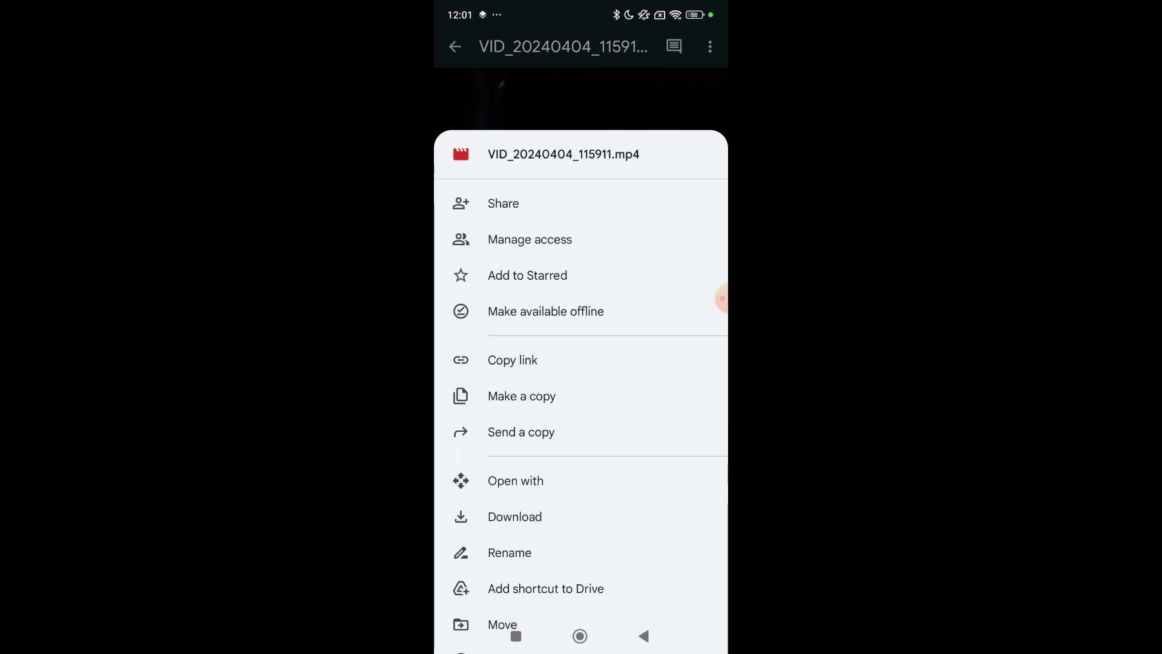
{"action": "left_click_drag", "start_coordinate": [598, 529], "coordinate": [597, 454]}
{"action": "left_click_drag", "start_coordinate": [608, 397], "coordinate": [613, 363]}
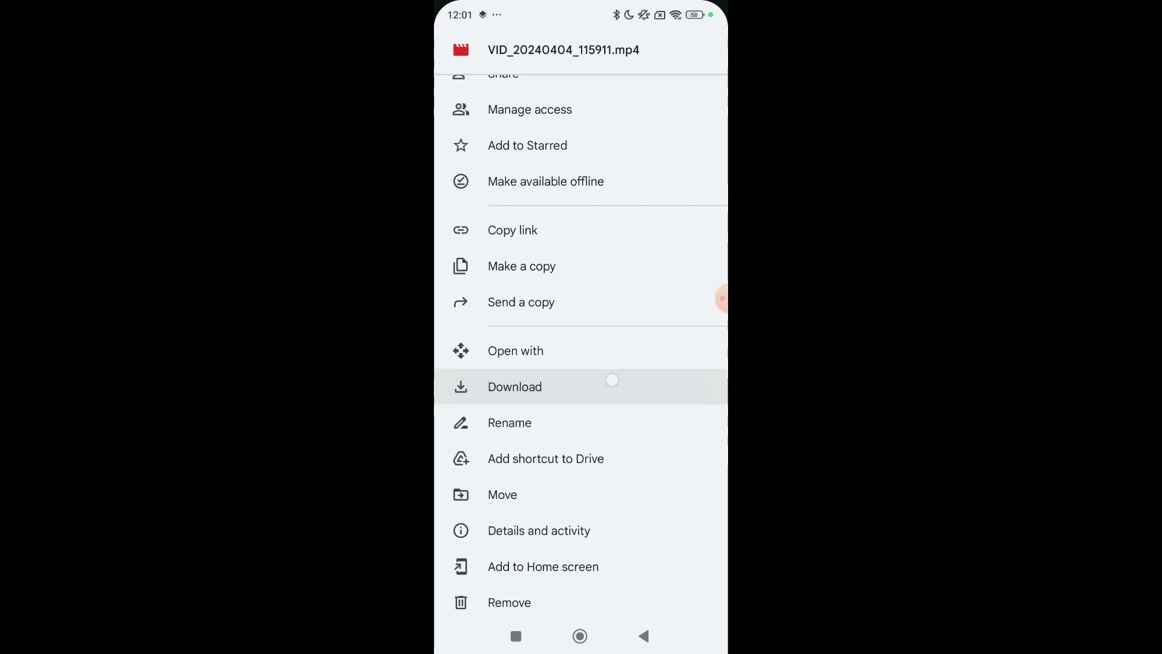
{"action": "left_click", "coordinate": [574, 379]}
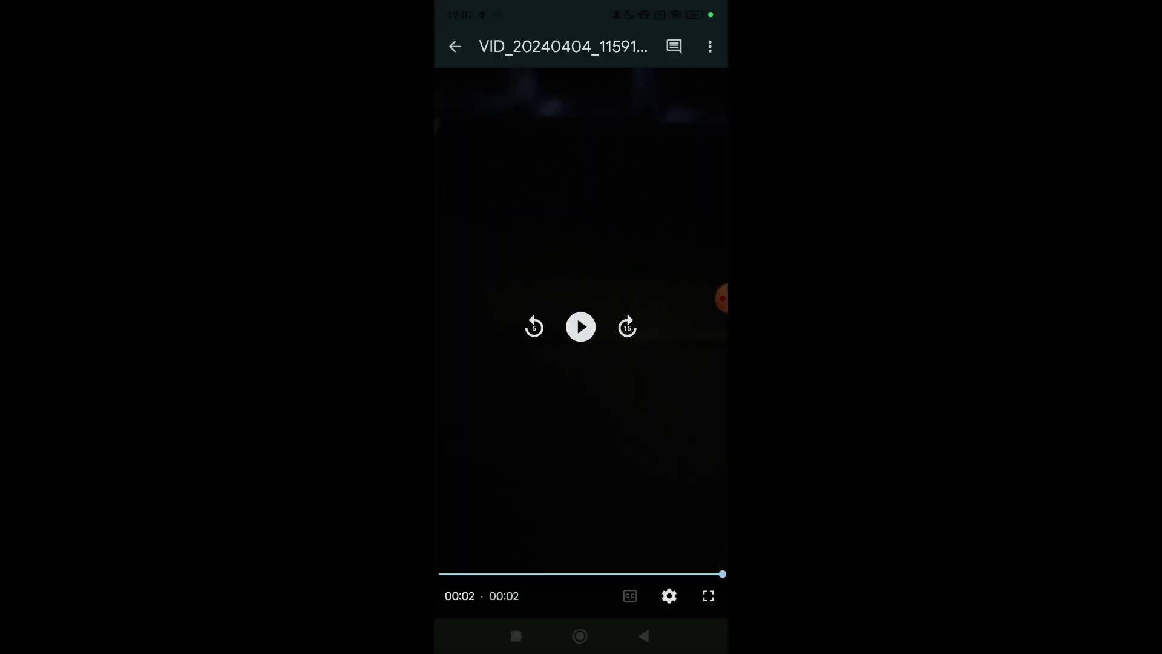
Step: Check the video's download progress in notifications, then return to the home screen
{"action": "left_click_drag", "start_coordinate": [581, 10], "coordinate": [581, 363]}
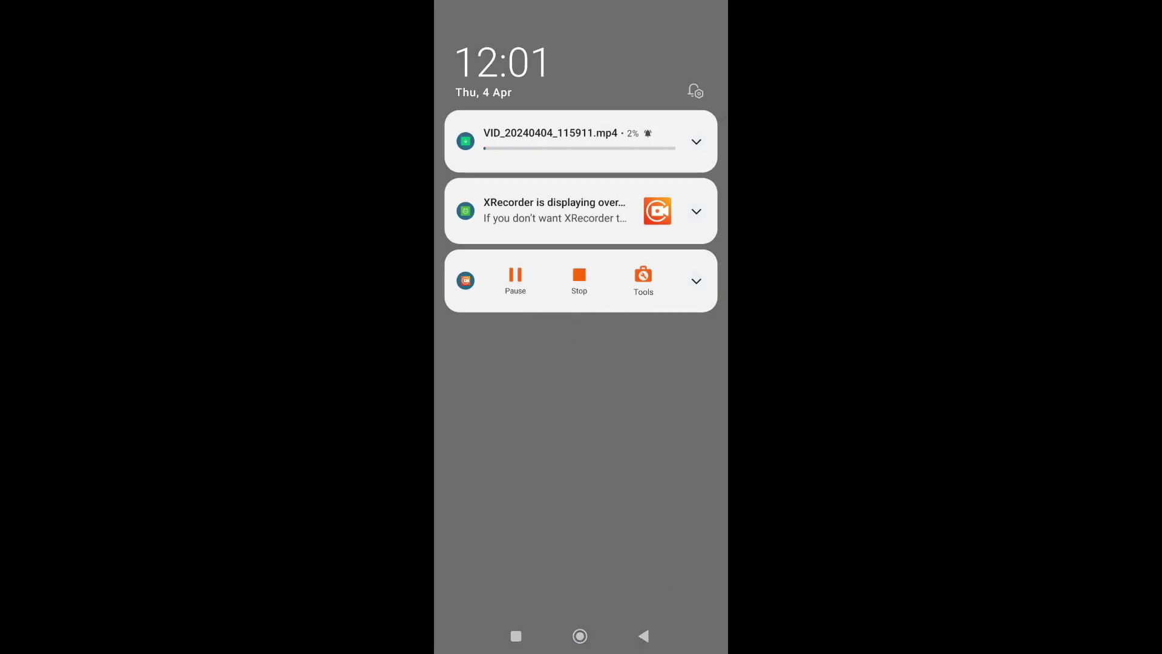
{"action": "left_click", "coordinate": [579, 635]}
{"action": "left_click", "coordinate": [558, 548]}
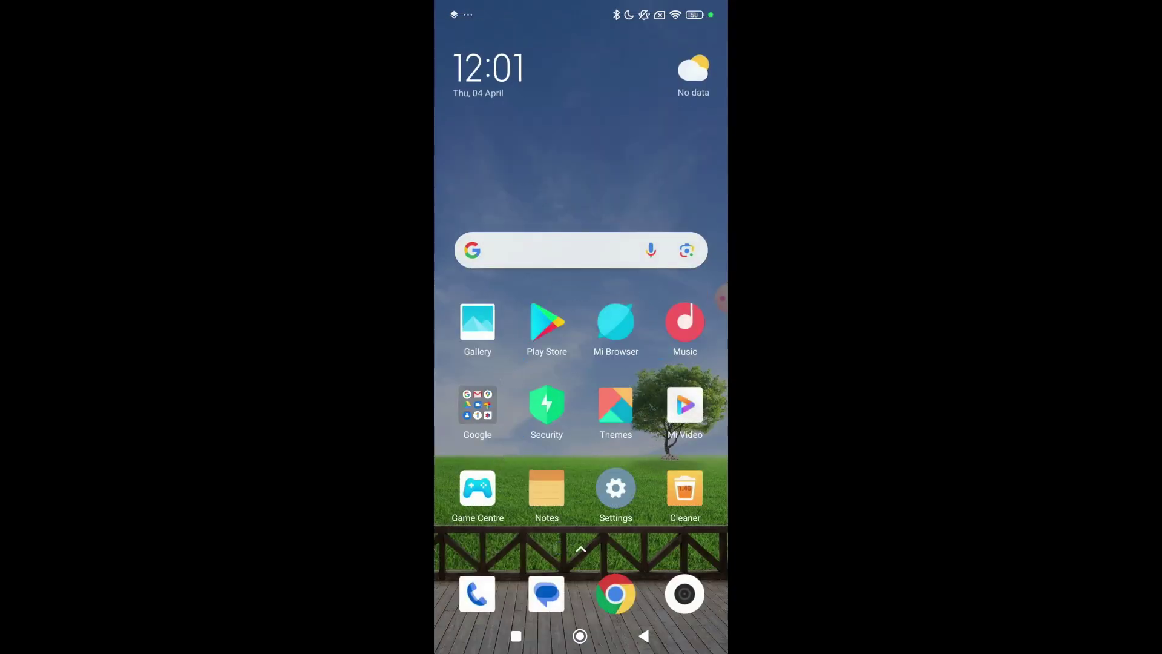
{"action": "left_click", "coordinate": [479, 322]}
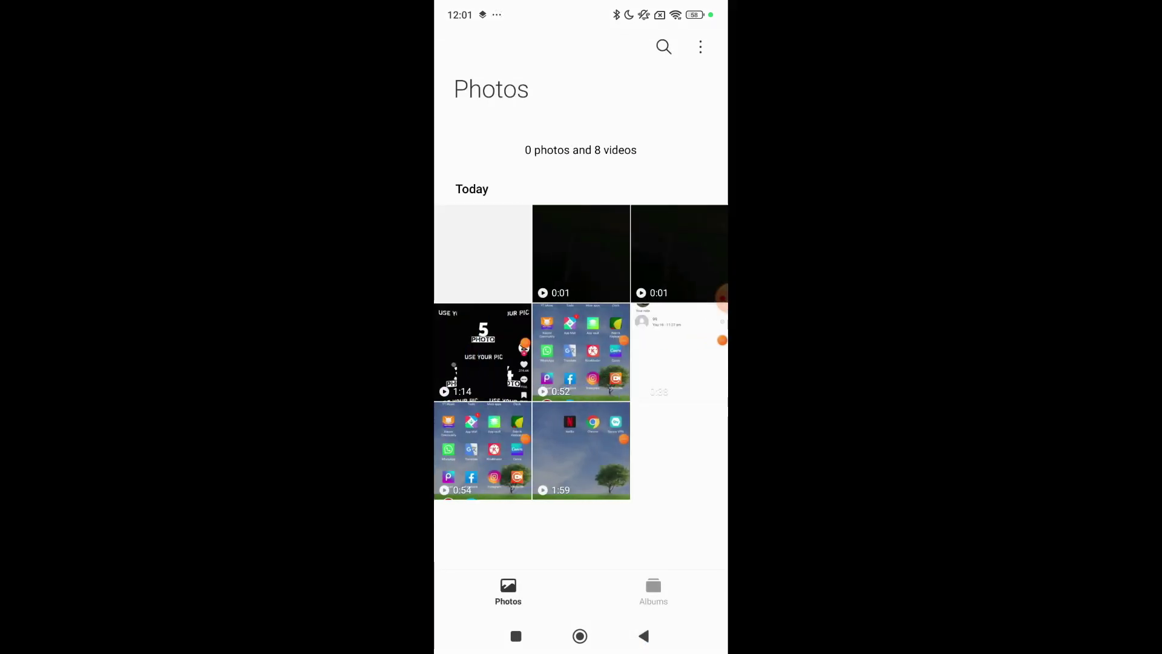
{"action": "left_click", "coordinate": [579, 636]}
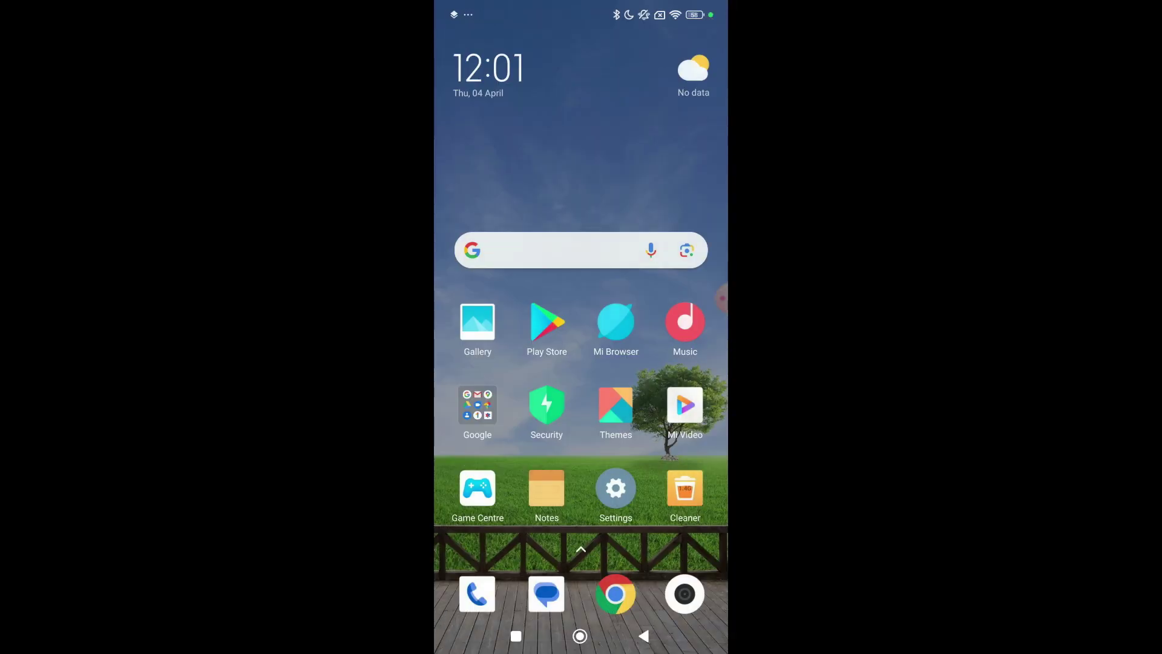